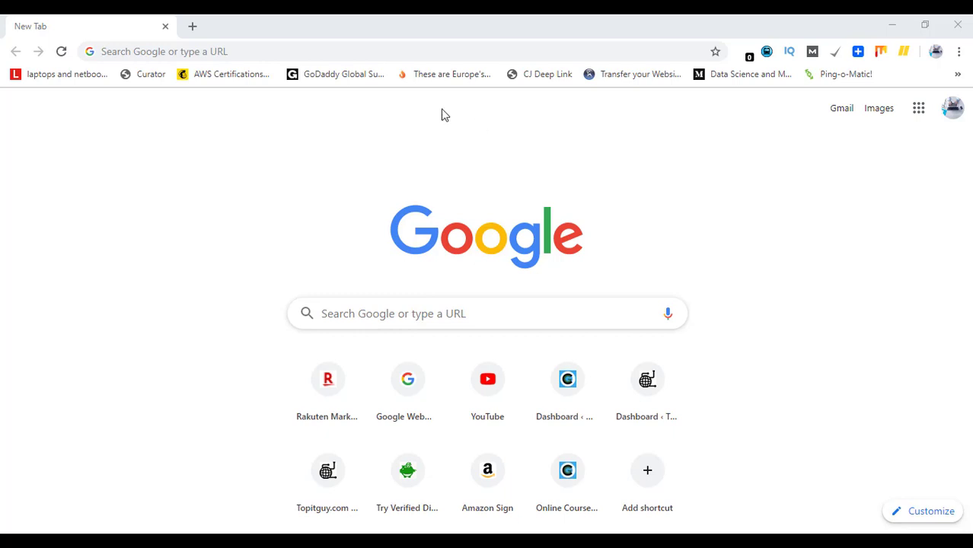
Step: Go to trydiscountcoupons.com and open its 'Cyber Monday sale Udemy 2019 – $9.99 Courses' offer
{"action": "left_click", "coordinate": [178, 53]}
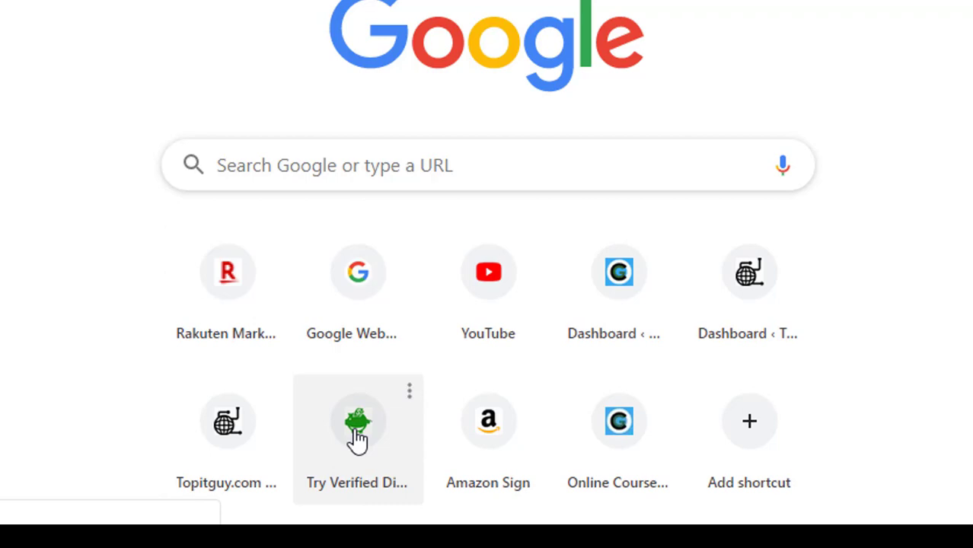
{"action": "left_click", "coordinate": [358, 440]}
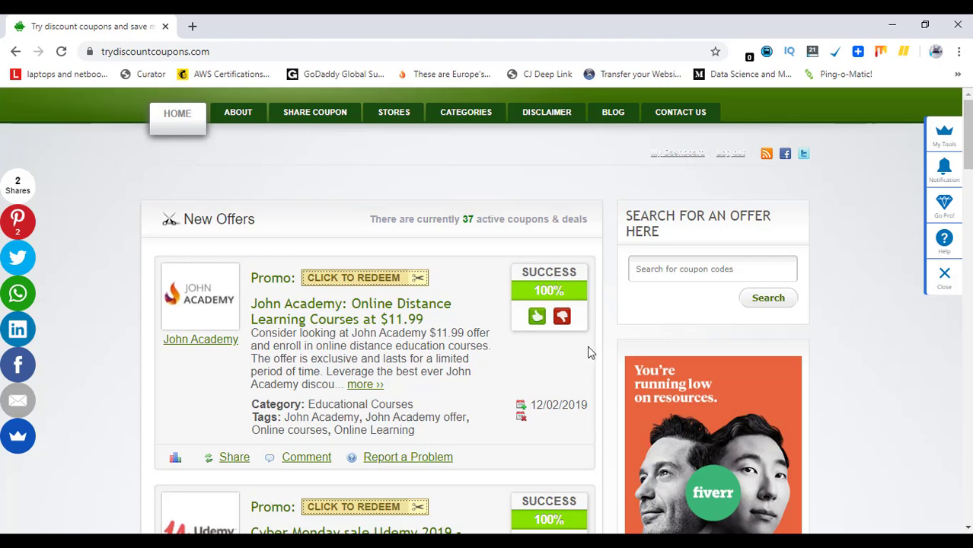
{"action": "scroll", "coordinate": [487, 312], "scroll_direction": "down", "scroll_amount": 3}
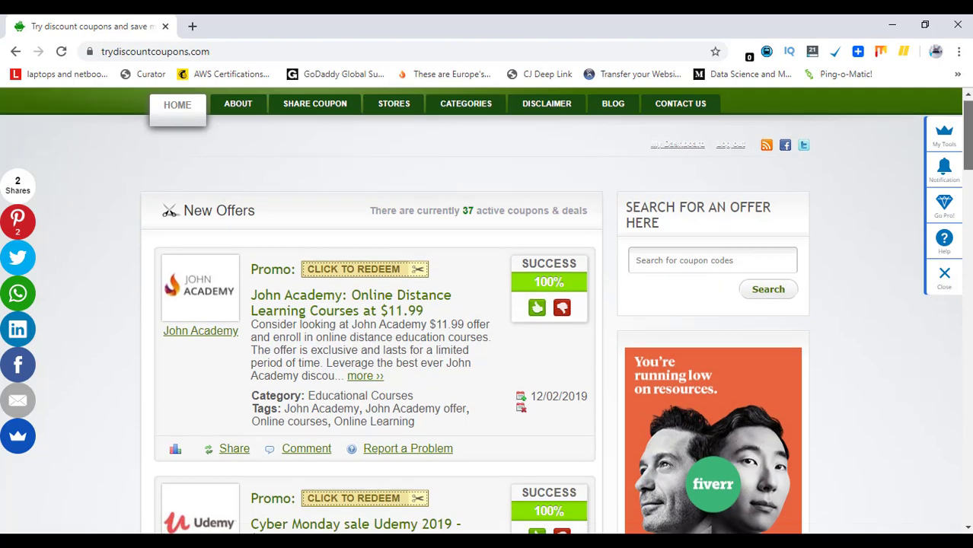
{"action": "scroll", "coordinate": [487, 312], "scroll_direction": "down", "scroll_amount": 1}
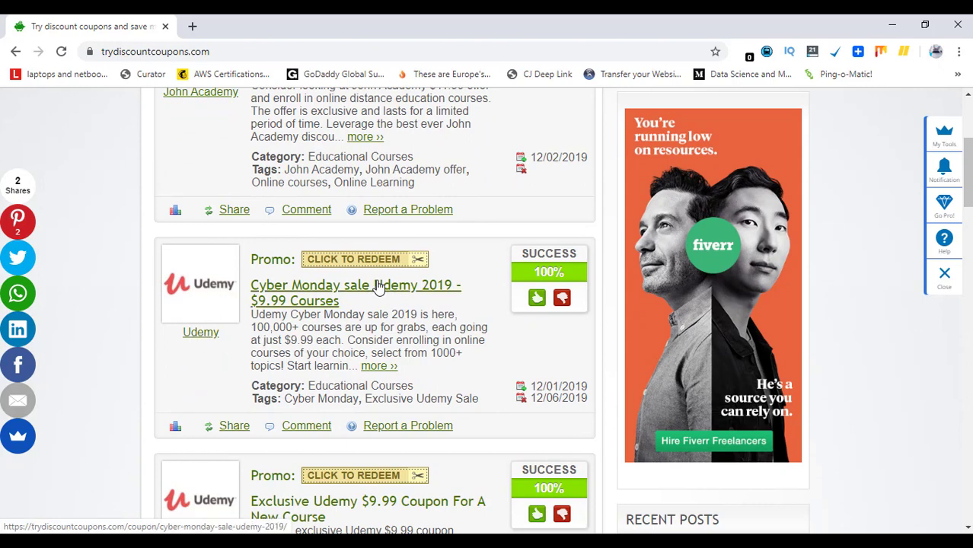
{"action": "left_click_drag", "start_coordinate": [338, 302], "coordinate": [255, 293]}
{"action": "left_click", "coordinate": [297, 292]}
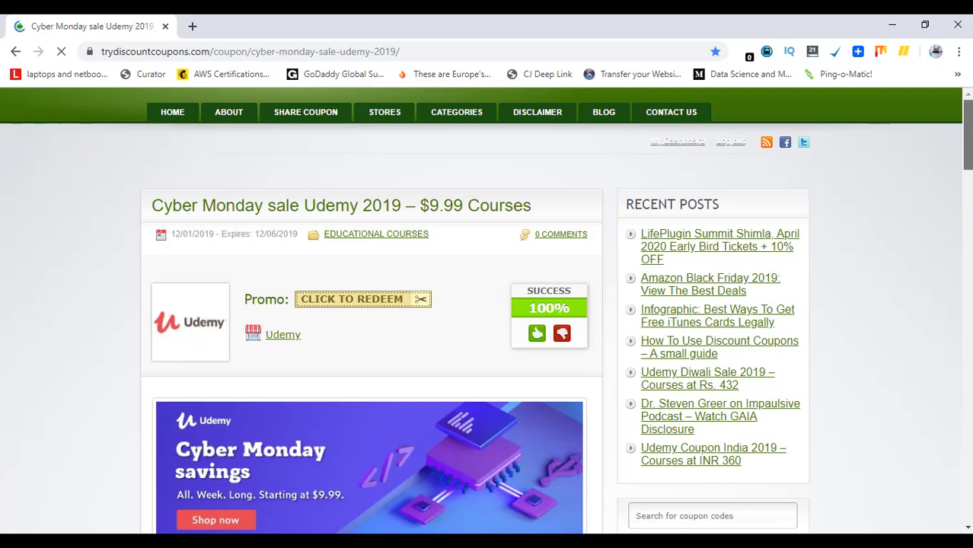
{"action": "scroll", "coordinate": [487, 311], "scroll_direction": "down", "scroll_amount": 2}
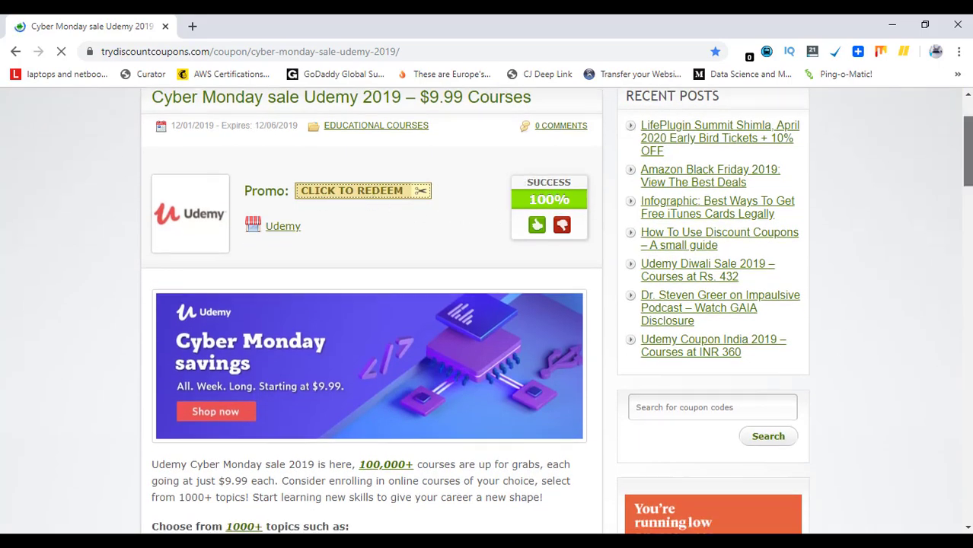
{"action": "scroll", "coordinate": [968, 240], "scroll_direction": "down", "scroll_amount": 6}
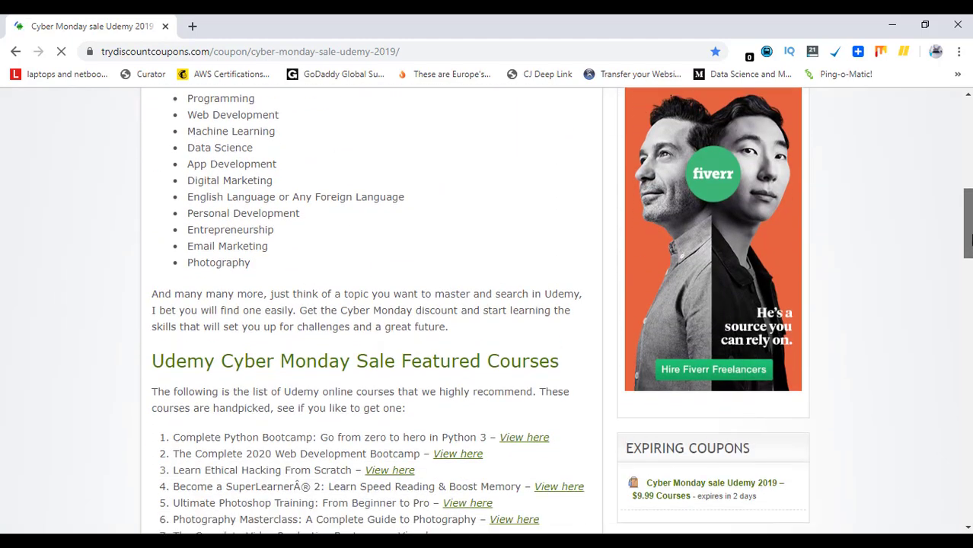
{"action": "scroll", "coordinate": [968, 240], "scroll_direction": "down", "scroll_amount": 3}
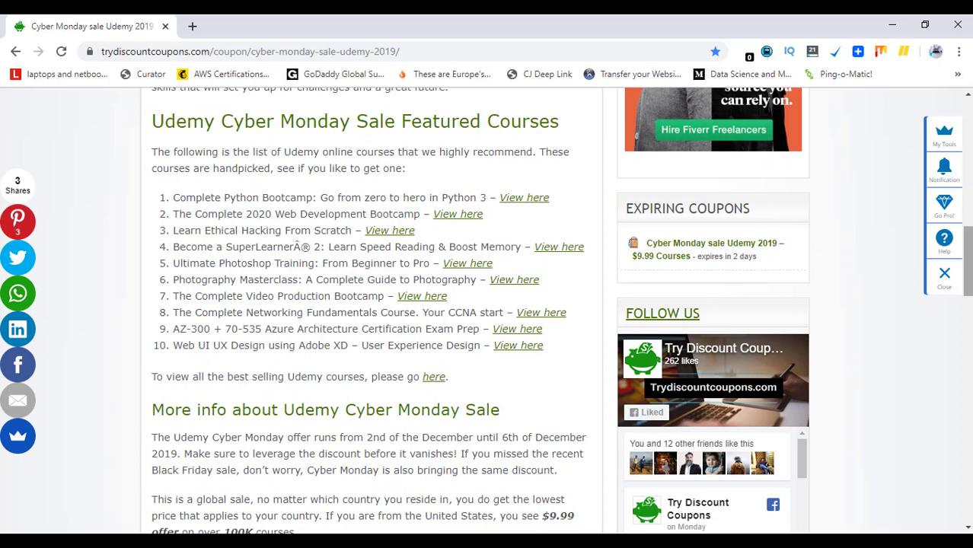
{"action": "scroll", "coordinate": [967, 266], "scroll_direction": "down", "scroll_amount": 1}
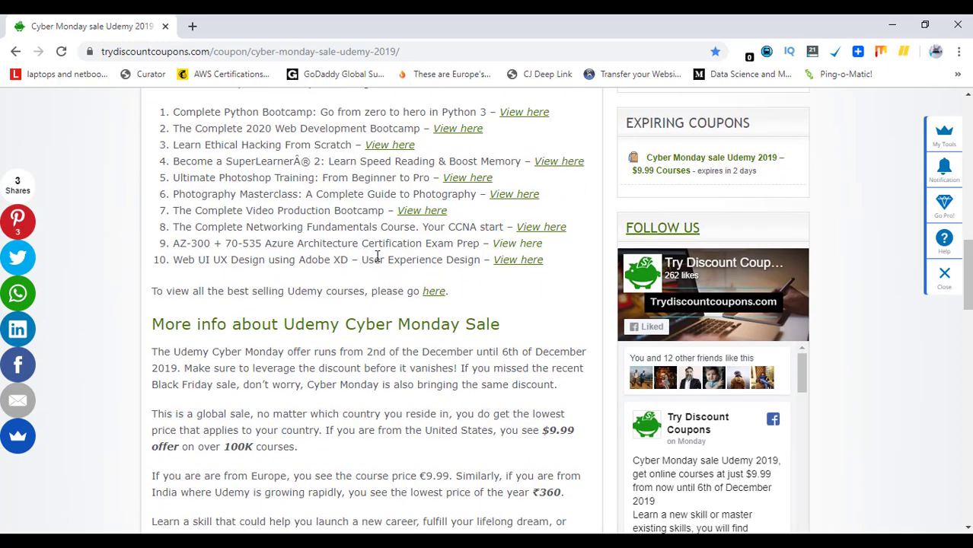
{"action": "scroll", "coordinate": [969, 329], "scroll_direction": "down", "scroll_amount": 3}
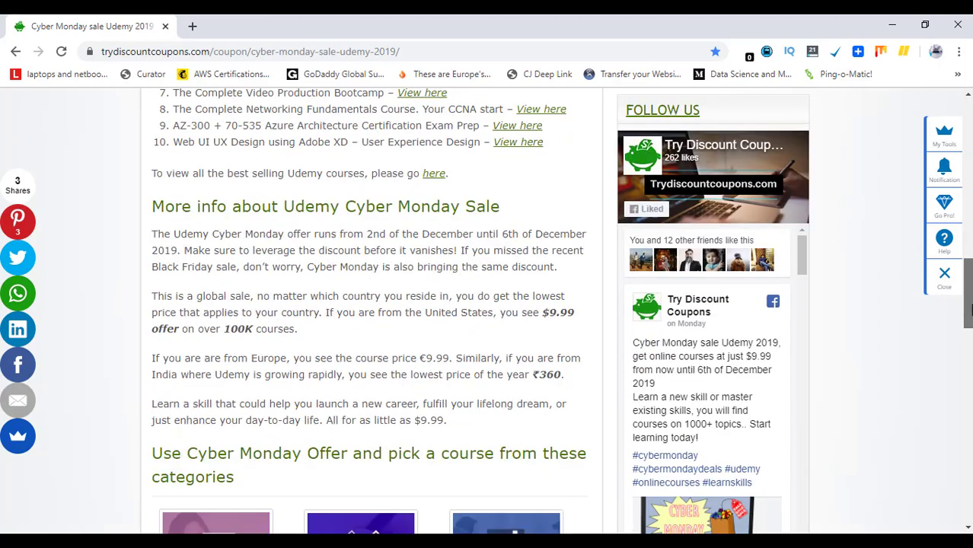
{"action": "scroll", "coordinate": [969, 329], "scroll_direction": "down", "scroll_amount": 2}
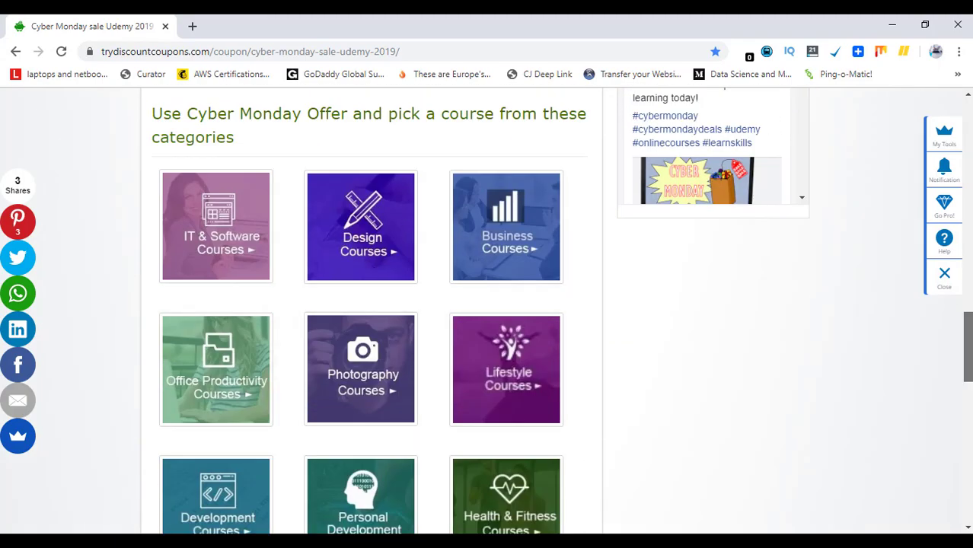
{"action": "left_click_drag", "start_coordinate": [967, 346], "coordinate": [967, 142]}
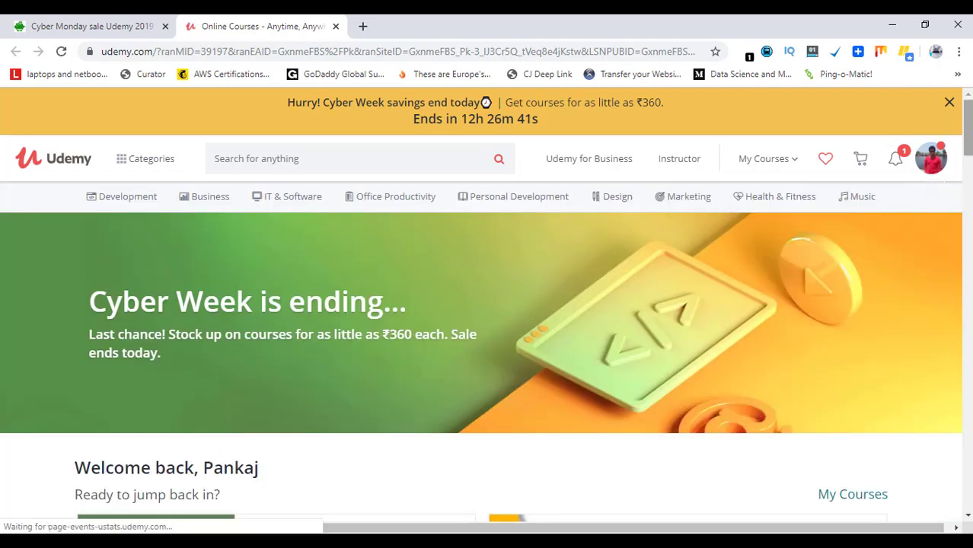
Step: Scroll through Udemy's home page to view the ₹360 Cyber Week course offers, then back up
{"action": "left_click_drag", "start_coordinate": [967, 128], "coordinate": [967, 211]}
{"action": "mouse_move", "coordinate": [198, 302]}
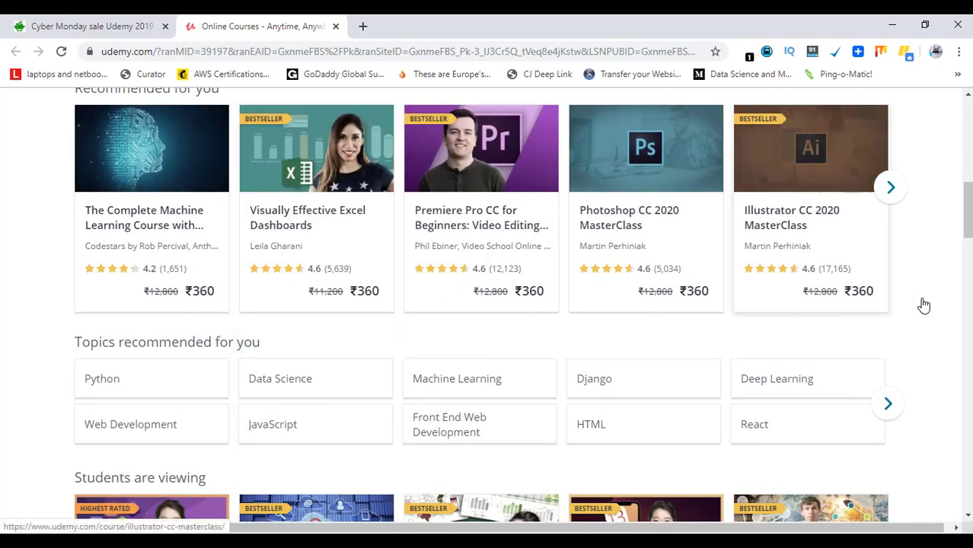
{"action": "left_click_drag", "start_coordinate": [968, 198], "coordinate": [970, 107]}
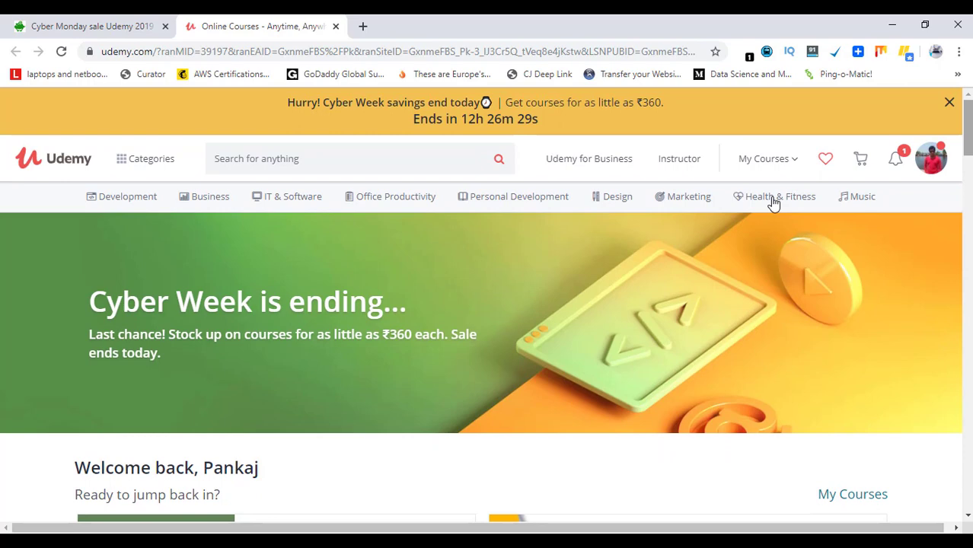
Step: Copy the title '2020 Complete Public Speaking Masterclass For Every Occasion' from the Gift notes in Notepad
{"action": "left_click", "coordinate": [428, 540]}
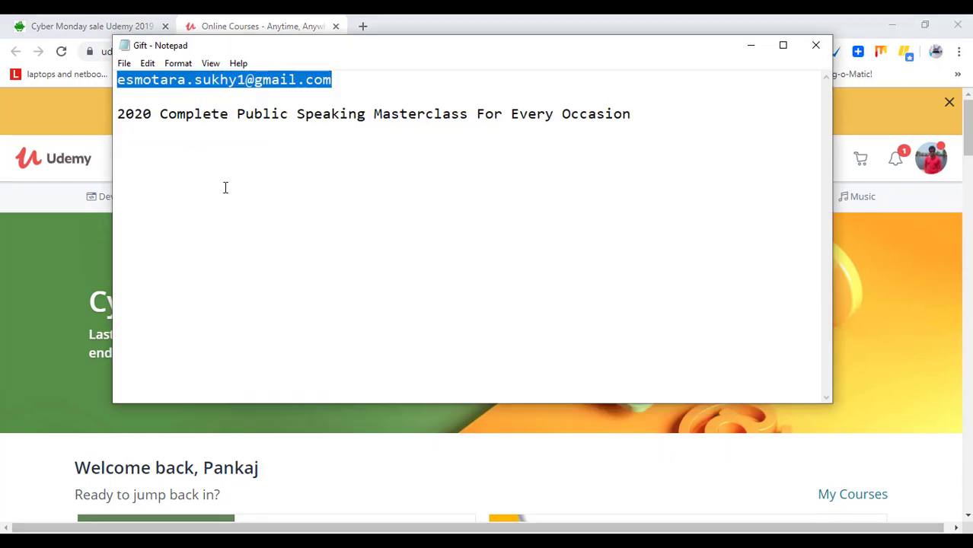
{"action": "left_click_drag", "start_coordinate": [120, 114], "coordinate": [631, 114]}
{"action": "key", "text": "ctrl+c"}
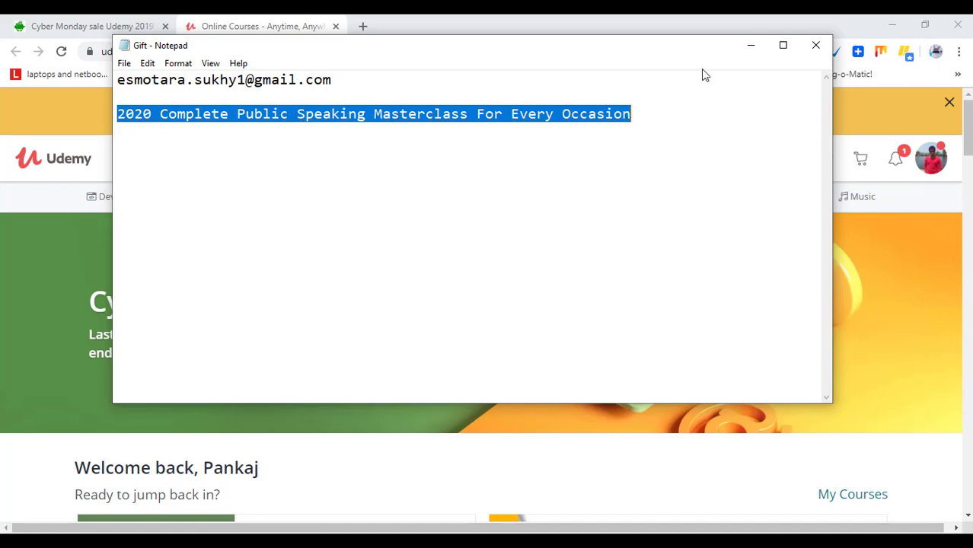
{"action": "left_click", "coordinate": [751, 45]}
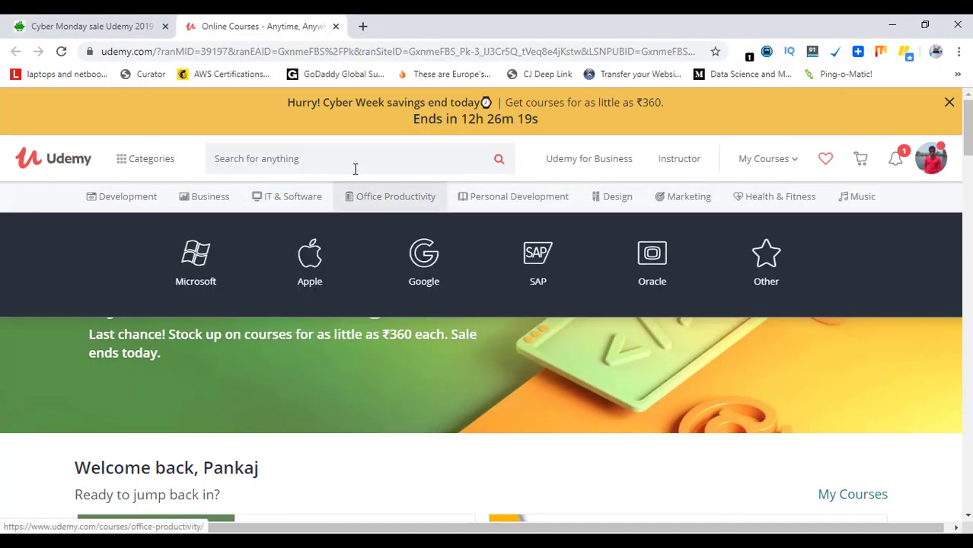
Step: Search Udemy for '2020 Complete Public Speaking Masterclass For Every Occasion' and open the first result
{"action": "left_click", "coordinate": [352, 161]}
{"action": "key", "text": "ctrl+v"}
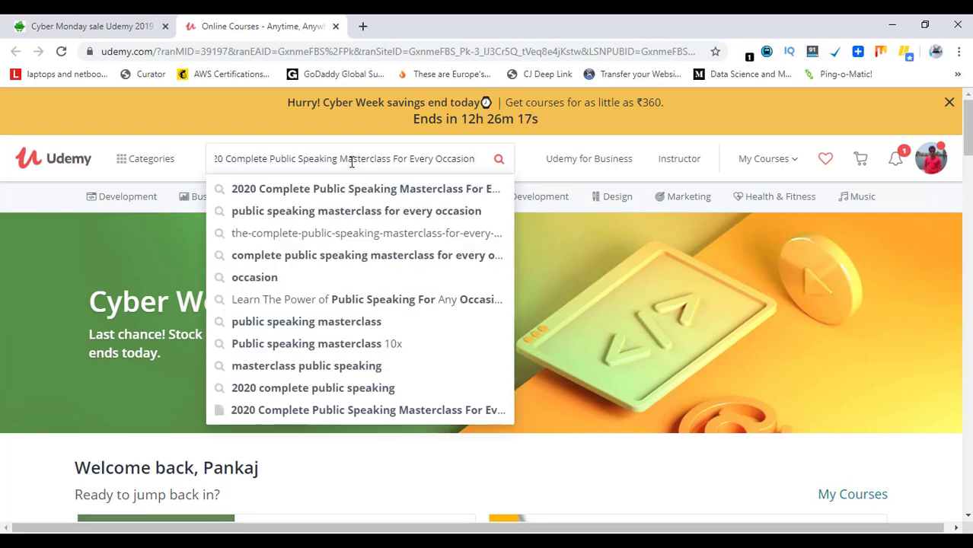
{"action": "left_click", "coordinate": [498, 161]}
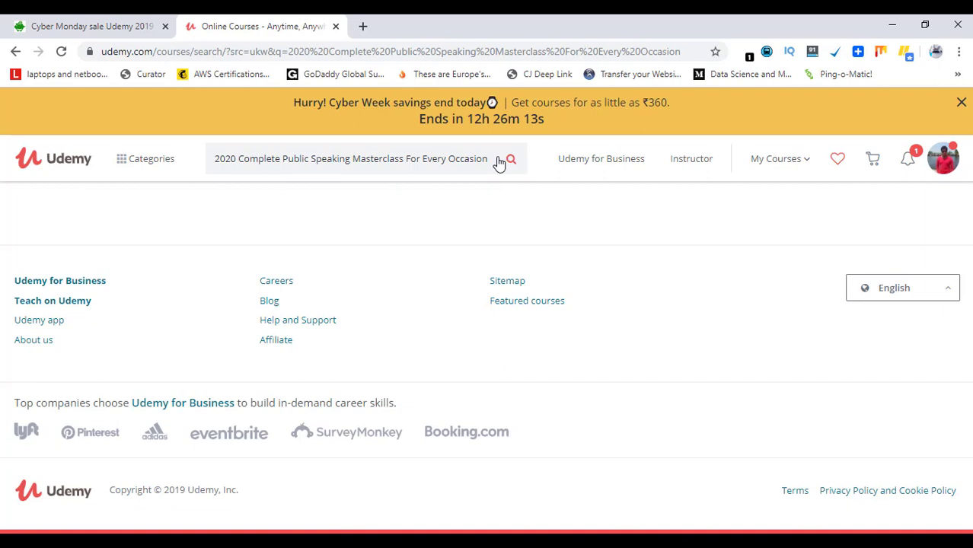
{"action": "mouse_move", "coordinate": [343, 370]}
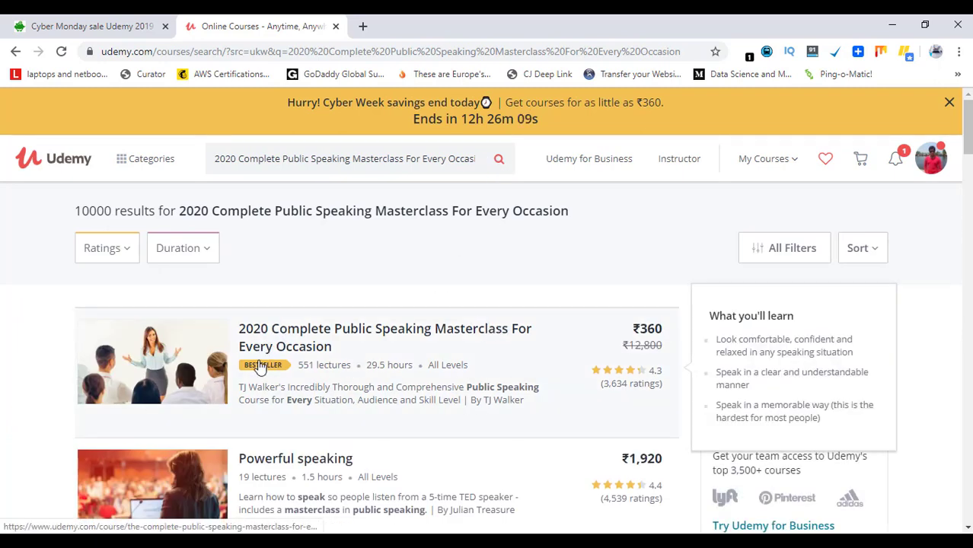
{"action": "left_click", "coordinate": [351, 335]}
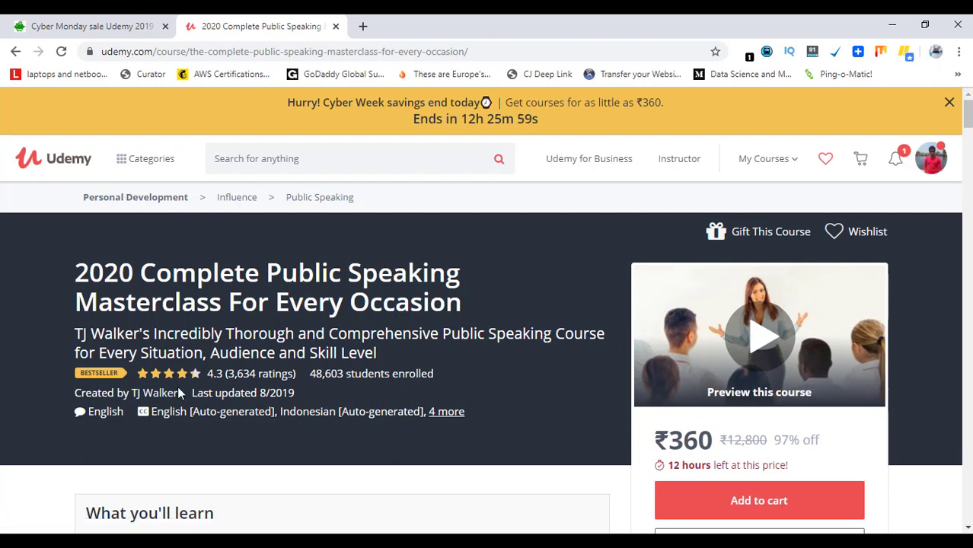
Step: Check the masterclass price of ₹360, down from ₹12,800 (97% off), on the course page
{"action": "mouse_move", "coordinate": [216, 379]}
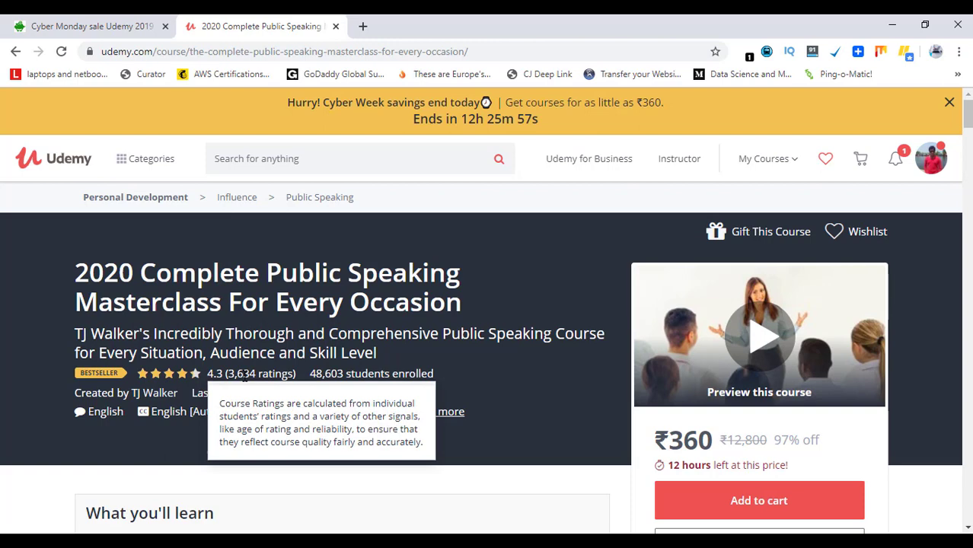
{"action": "left_click_drag", "start_coordinate": [227, 374], "coordinate": [257, 373]}
{"action": "left_click", "coordinate": [461, 368]}
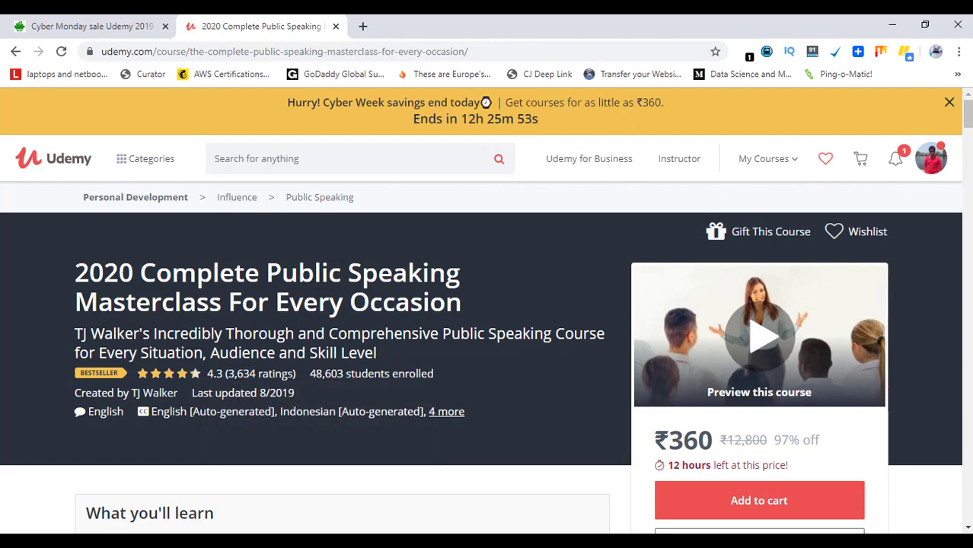
{"action": "scroll", "coordinate": [711, 182], "scroll_direction": "down", "scroll_amount": 1}
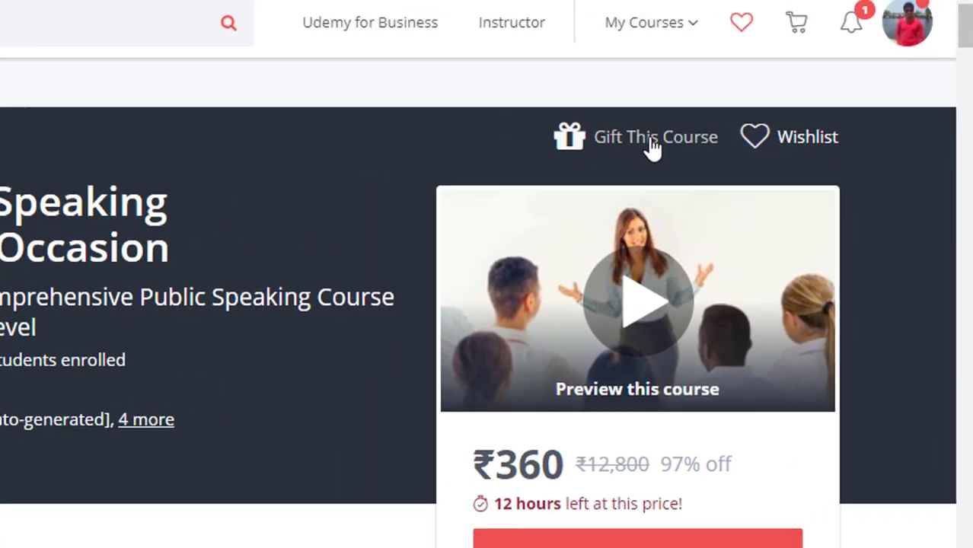
Step: Start gifting the course and fill Recipient's Name from the saved autofill suggestion
{"action": "left_click", "coordinate": [596, 122]}
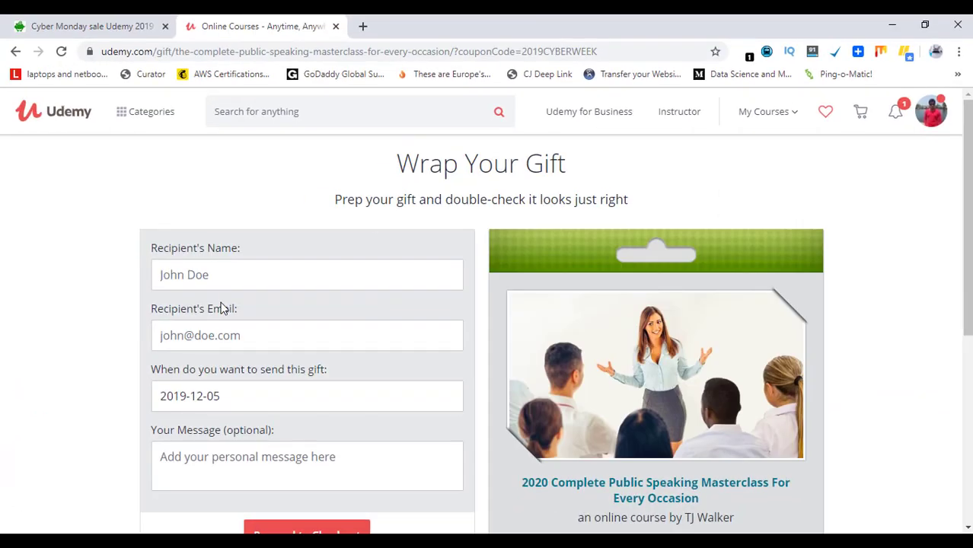
{"action": "left_click", "coordinate": [238, 280]}
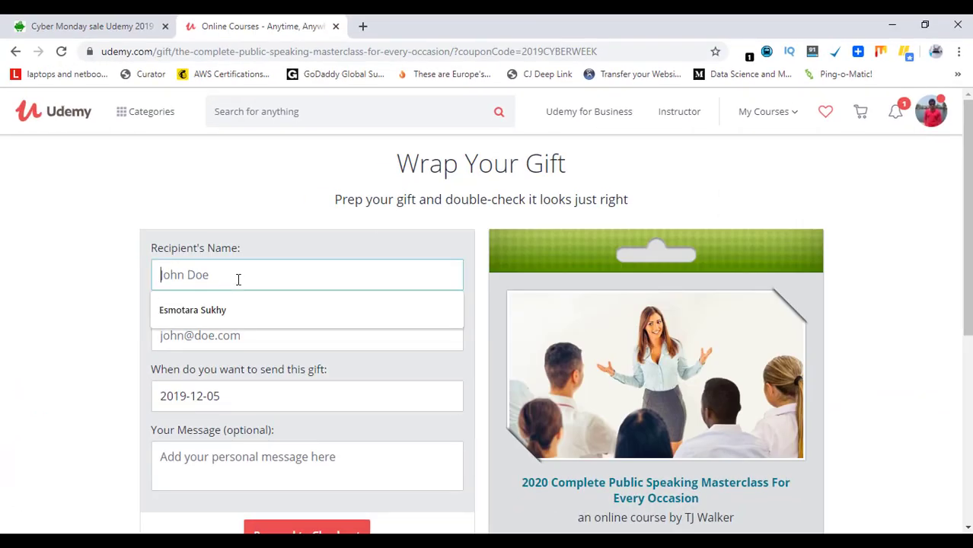
{"action": "left_click", "coordinate": [202, 311]}
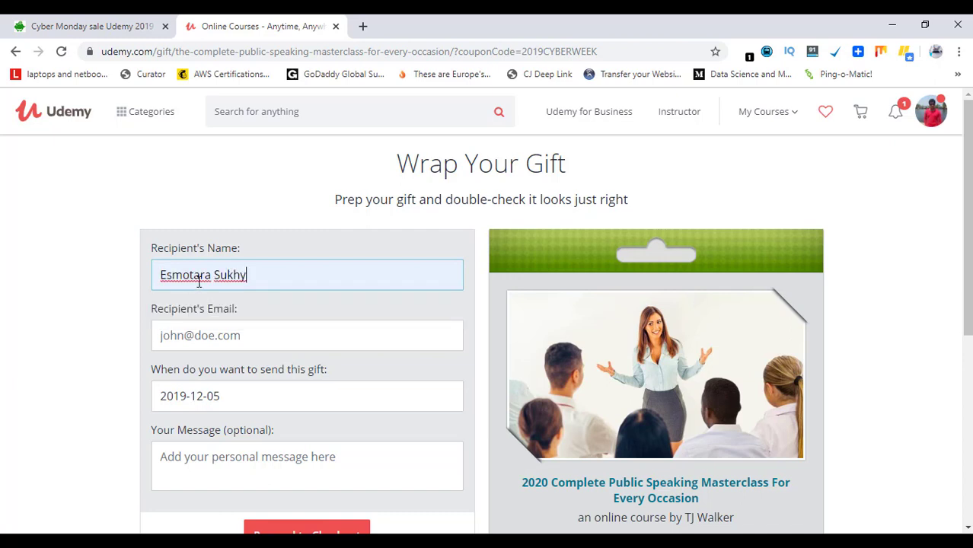
Step: Copy the recipient's e-mail address from the Gift notes in Notepad
{"action": "left_click", "coordinate": [213, 335]}
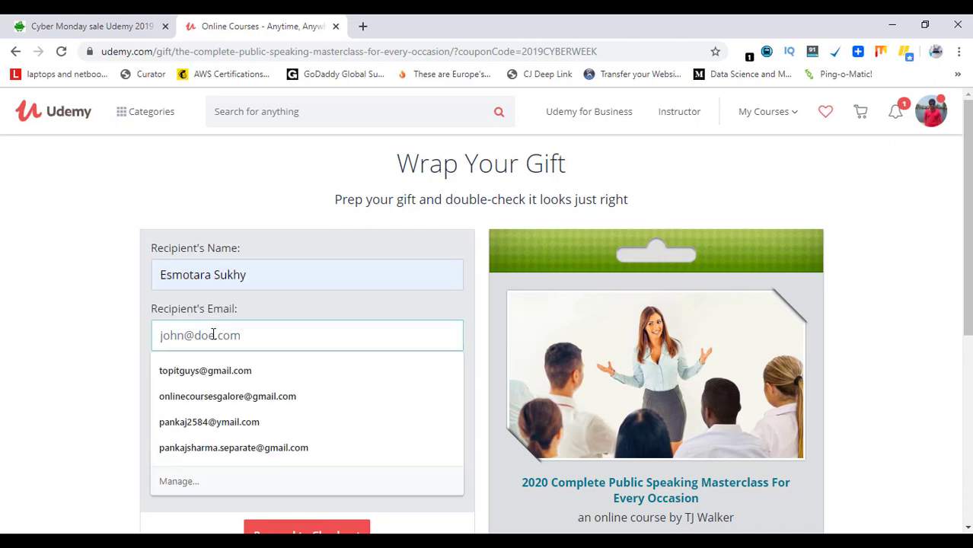
{"action": "key", "text": "alt+Tab"}
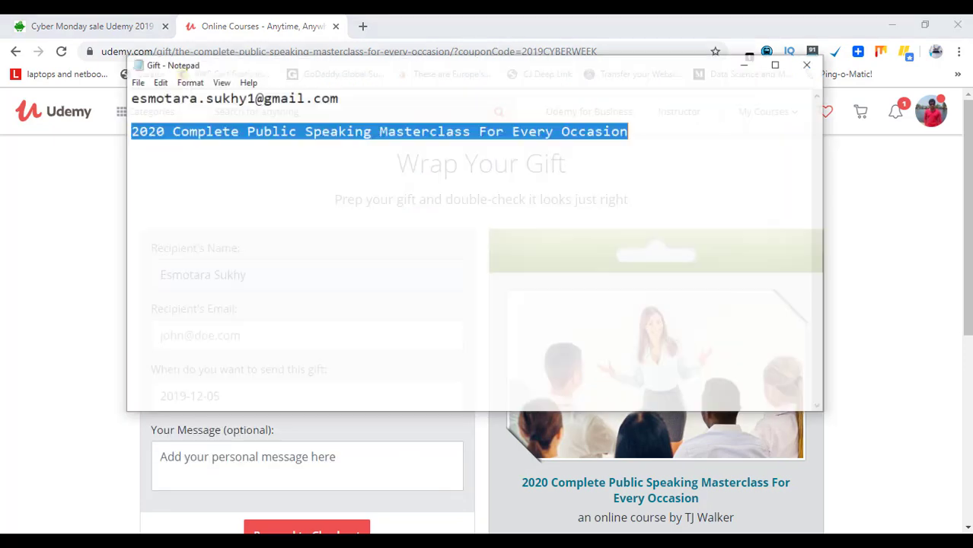
{"action": "double_click", "coordinate": [221, 80]}
{"action": "left_click", "coordinate": [220, 80]}
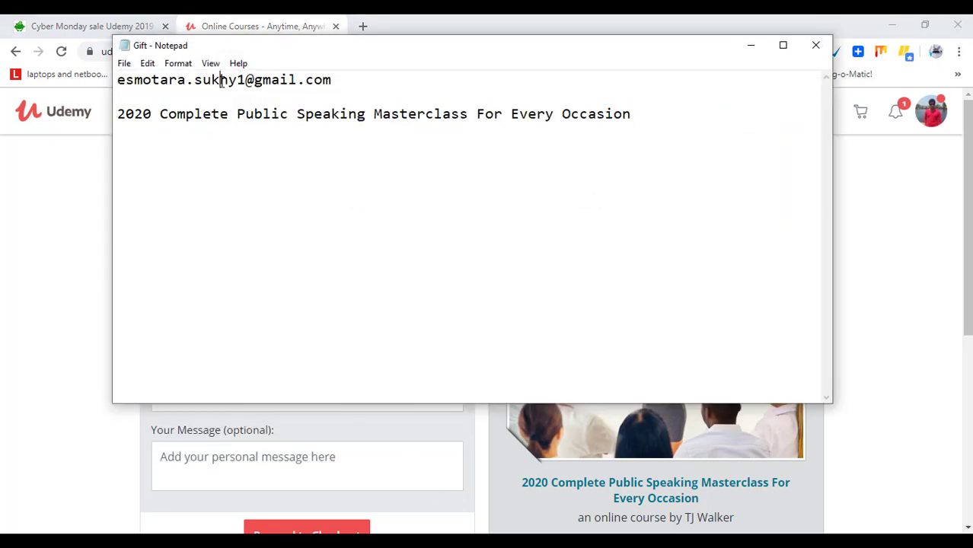
{"action": "double_click", "coordinate": [220, 80]}
{"action": "key", "text": "ctrl+c"}
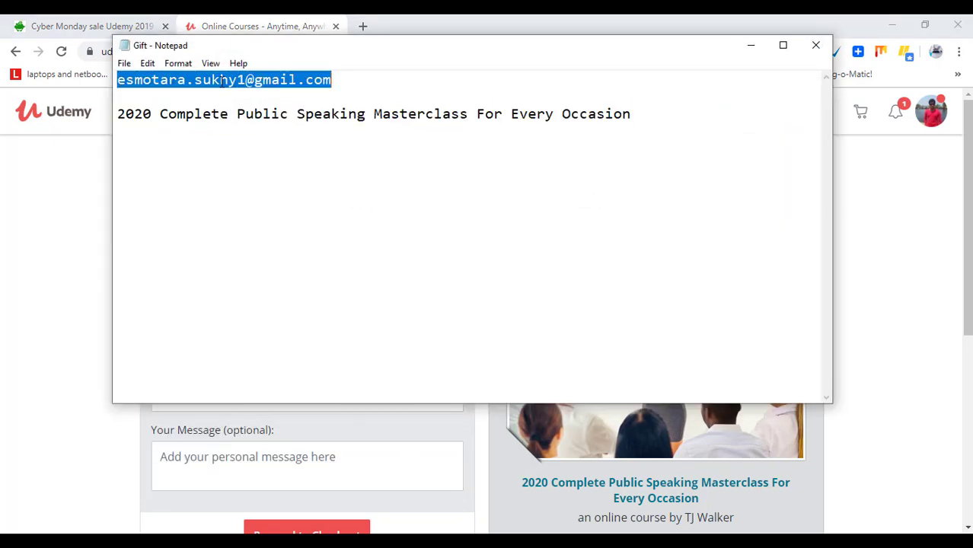
Step: Paste the recipient's e-mail into the gift form and keep the 2019-12-05 send date
{"action": "left_click", "coordinate": [751, 45]}
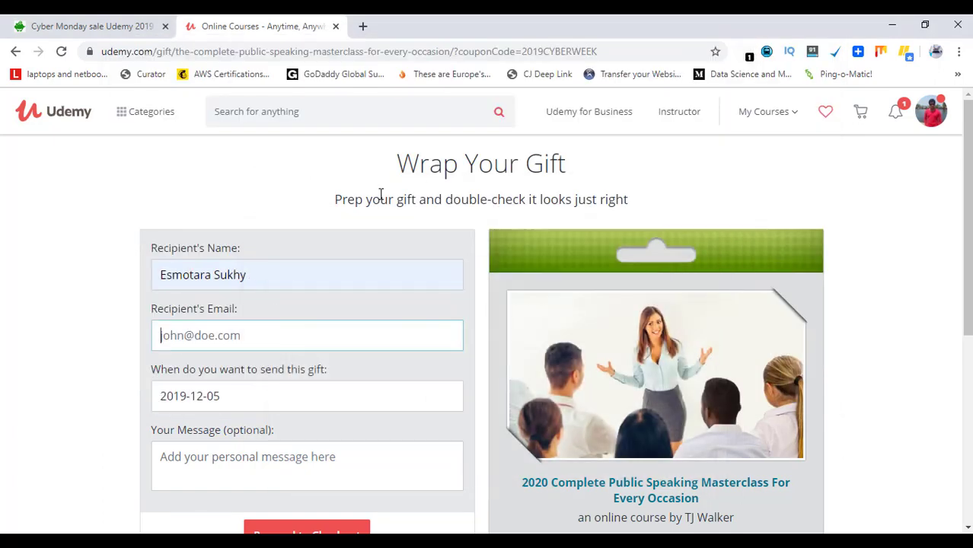
{"action": "key", "text": "ctrl+v"}
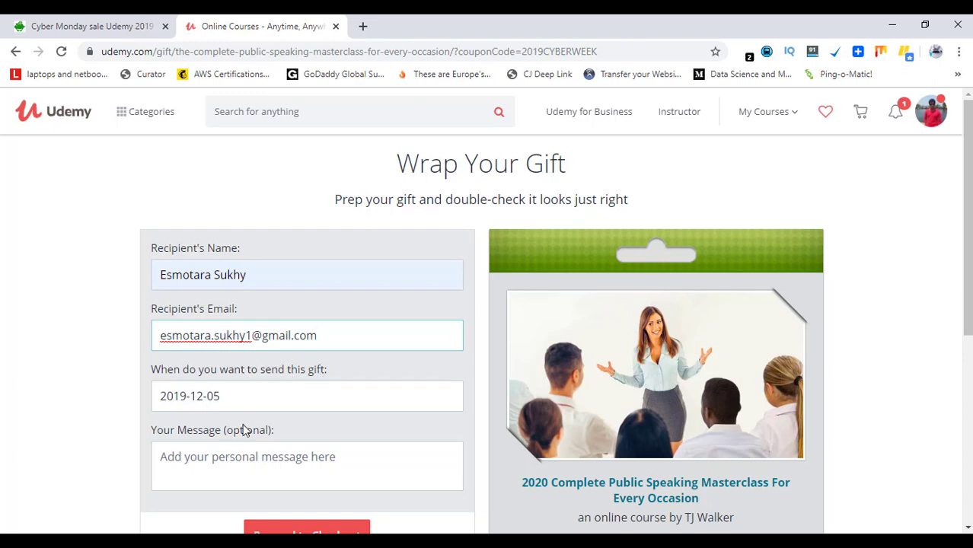
{"action": "left_click", "coordinate": [257, 399]}
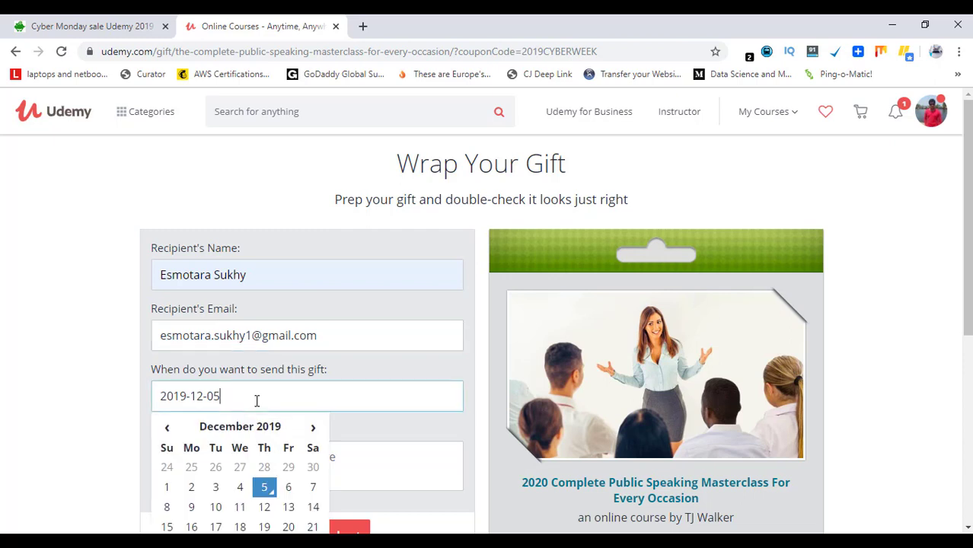
{"action": "left_click", "coordinate": [372, 419]}
Step: Add a personal message hoping the recipient enjoys the course, then proceed to the ₹360 checkout
{"action": "left_click", "coordinate": [274, 469]}
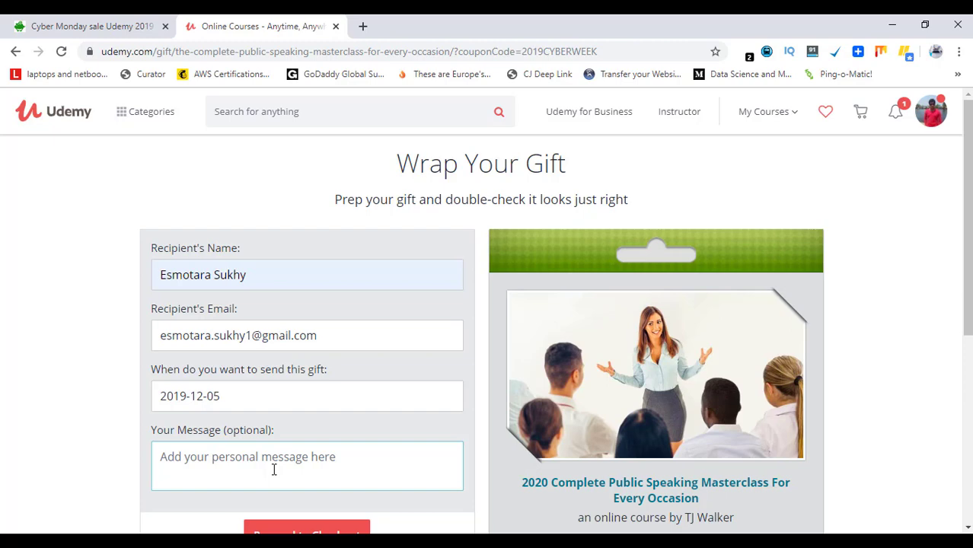
{"action": "type", "text": "Hi S"}
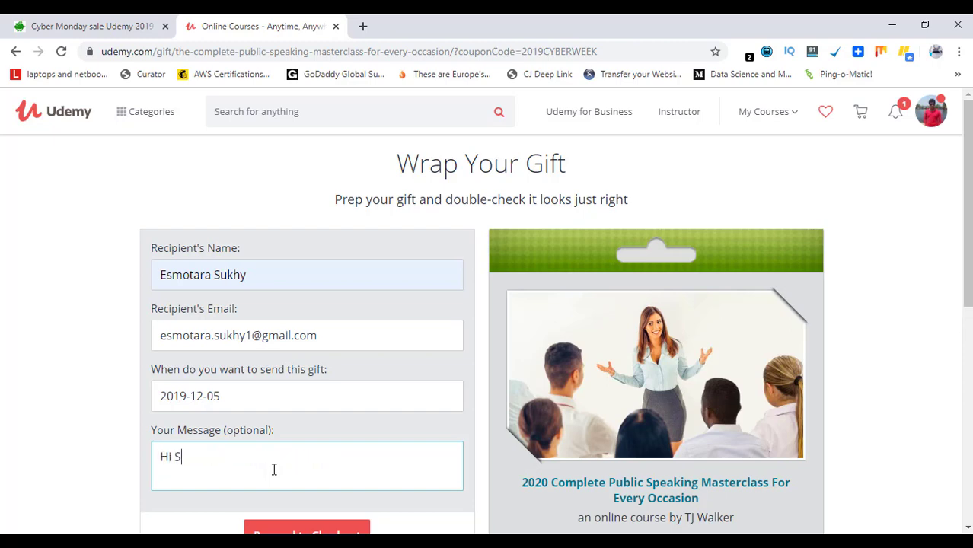
{"action": "type", "text": "ukhy,  Hope you enjoy learning from the course you have been waiting for.  Cheer"}
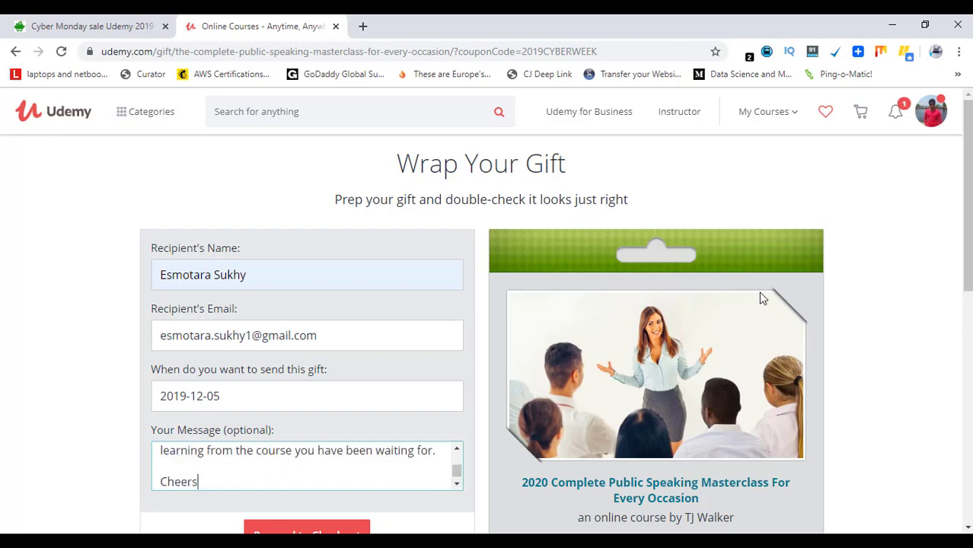
{"action": "left_click_drag", "start_coordinate": [965, 185], "coordinate": [966, 327]}
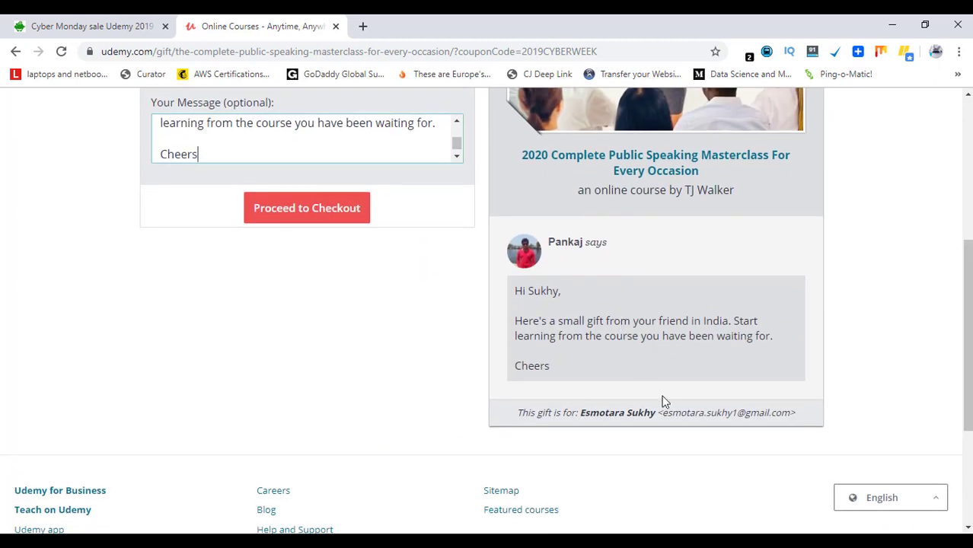
{"action": "left_click", "coordinate": [308, 210]}
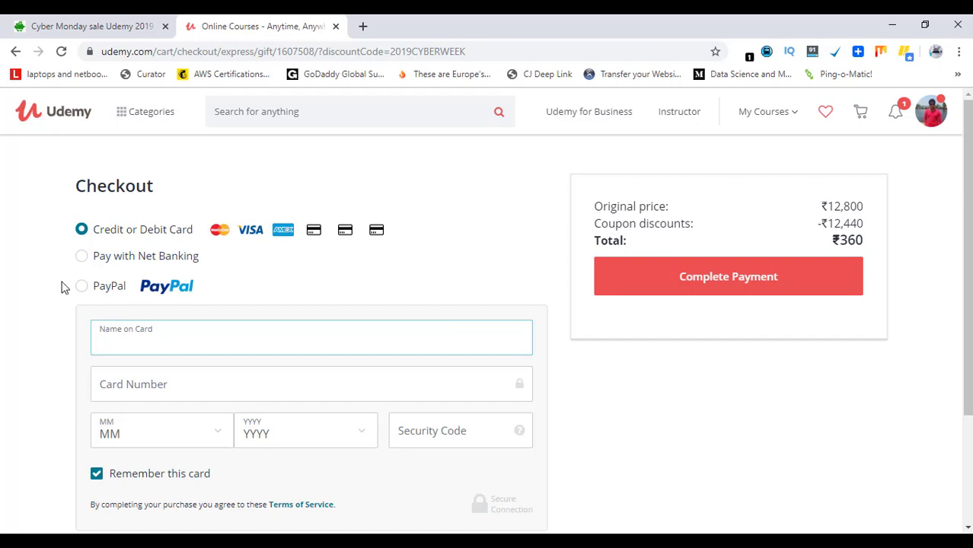
Step: Pay the ₹360 by AXIS Bank net banking to complete the gift purchase
{"action": "left_click", "coordinate": [86, 264]}
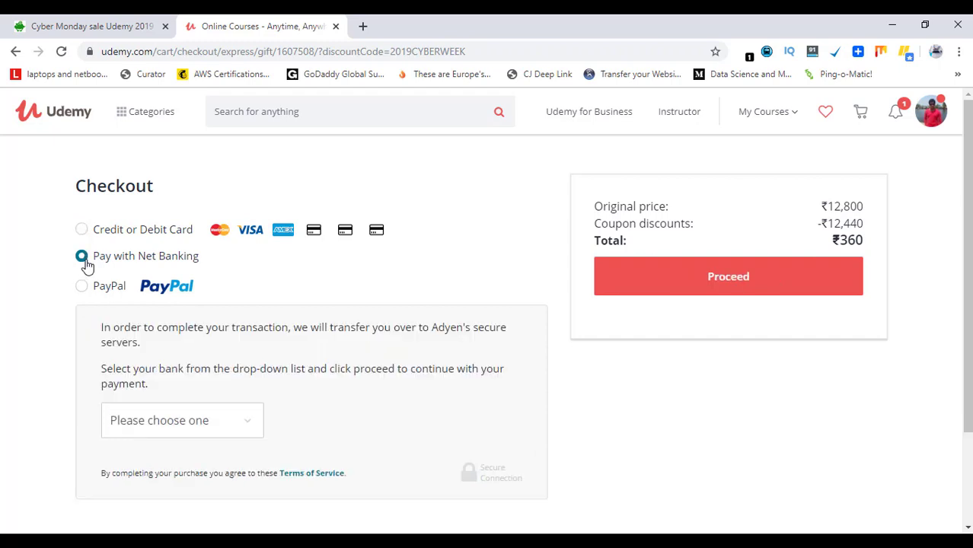
{"action": "left_click", "coordinate": [230, 433]}
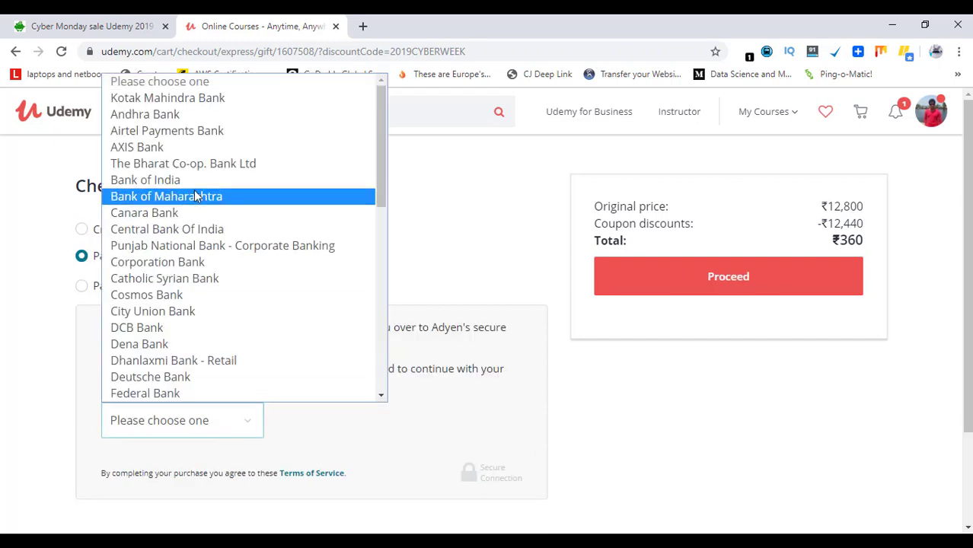
{"action": "left_click", "coordinate": [204, 148]}
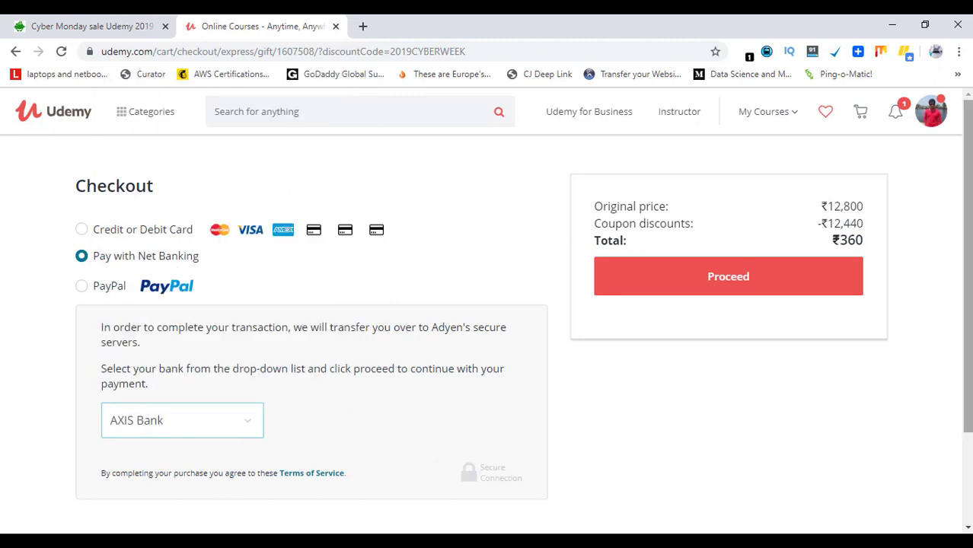
{"action": "scroll", "coordinate": [963, 219], "scroll_direction": "down", "scroll_amount": 2}
{"action": "left_click", "coordinate": [962, 289]}
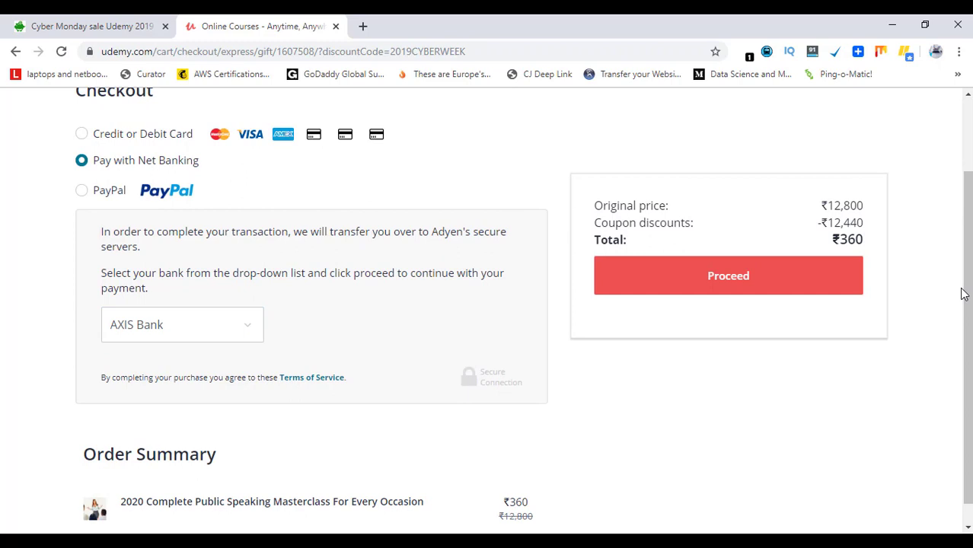
{"action": "left_click", "coordinate": [802, 276]}
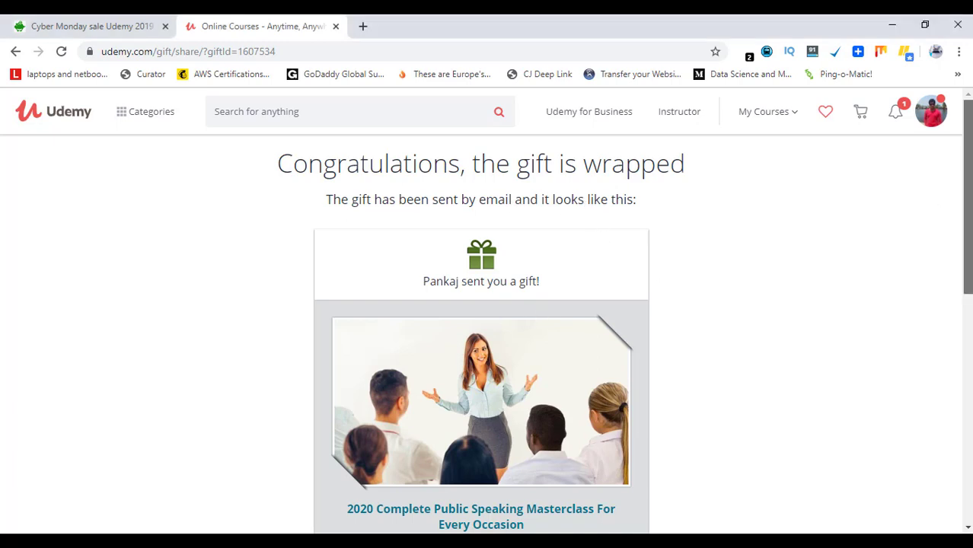
{"action": "mouse_move", "coordinate": [969, 190]}
{"action": "left_mouse_down"}
{"action": "mouse_move", "coordinate": [964, 346]}
{"action": "mouse_move", "coordinate": [969, 185]}
{"action": "left_mouse_up"}
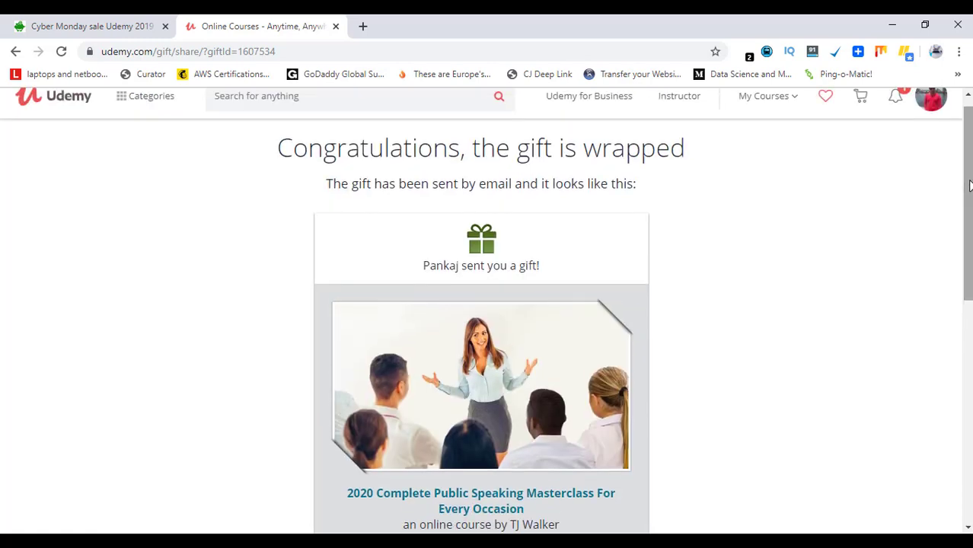